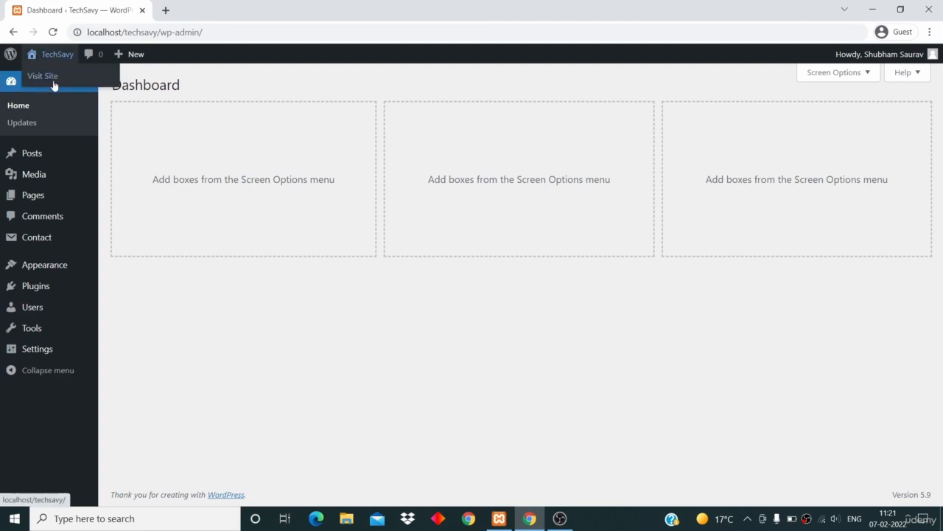
Open the live site in a new tab and look over its homepage.
middle_click(54, 82)
click(210, 11)
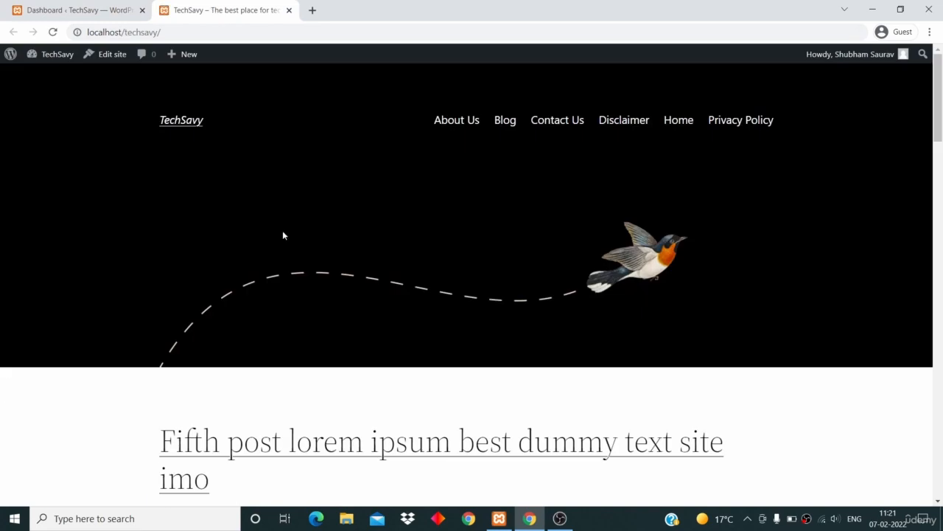
scroll(301, 333, down, 12)
scroll(301, 333, up, 11)
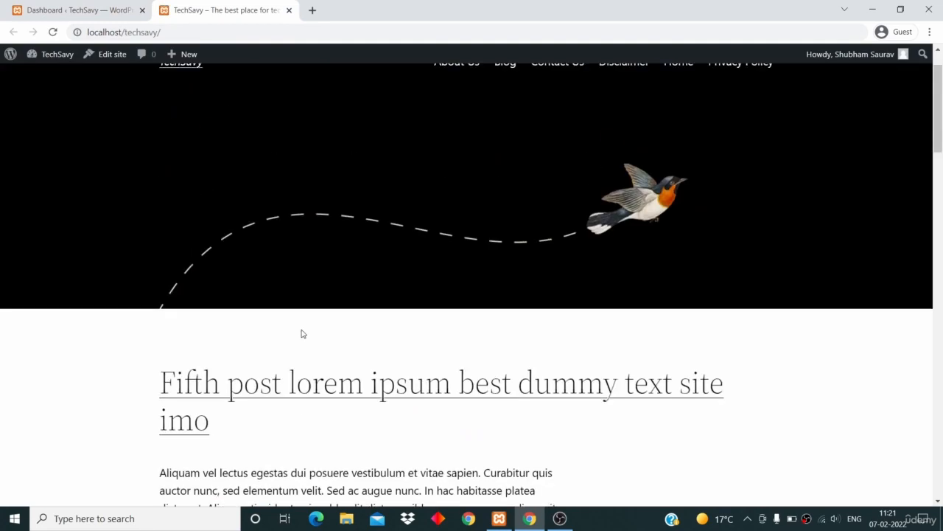
scroll(302, 333, up, 1)
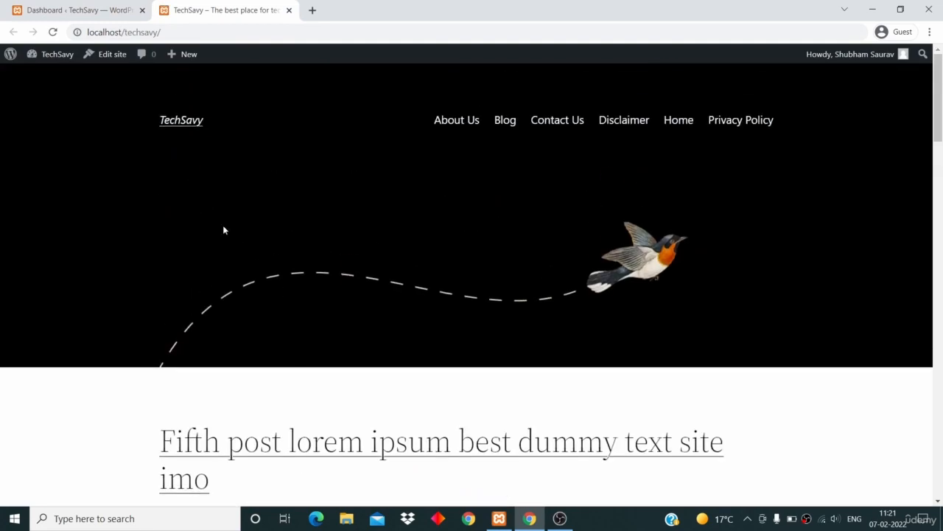
Back in the dashboard, go to the installed themes and activate the Twenty Twenty theme.
click(73, 12)
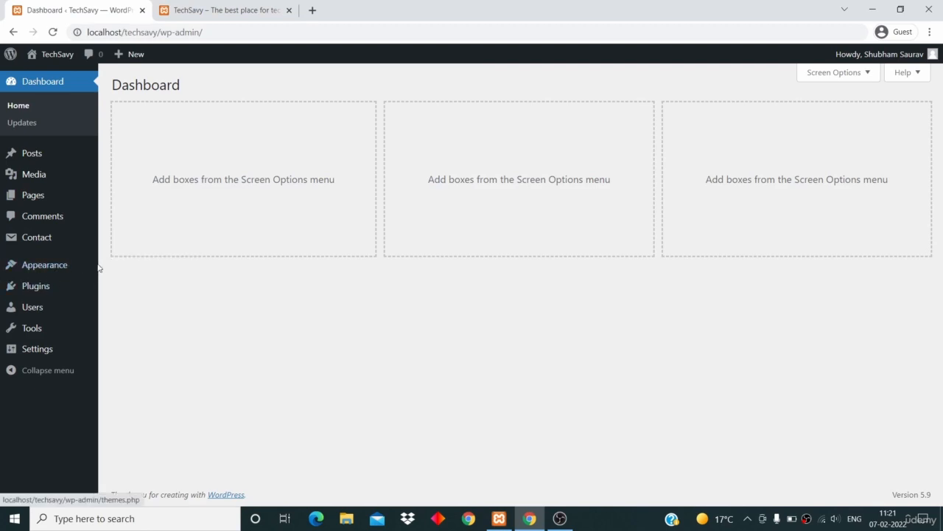
click(120, 270)
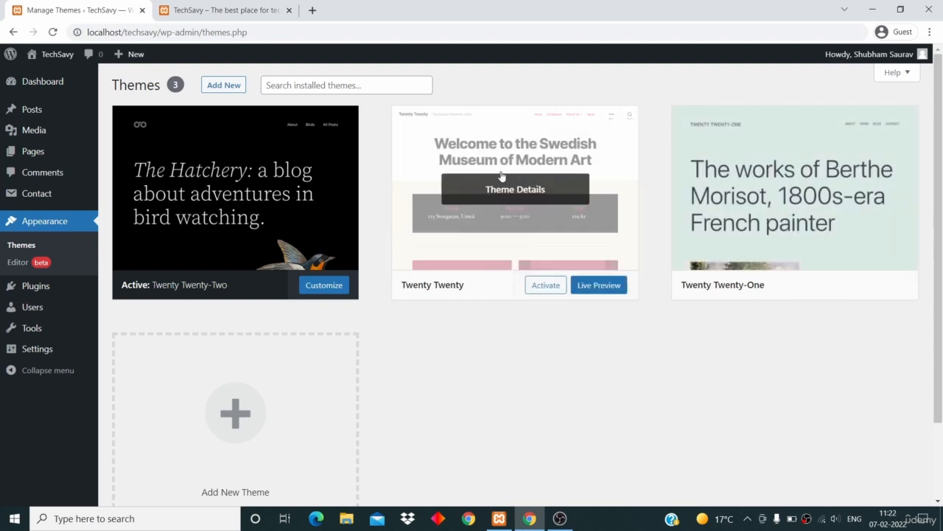
click(545, 287)
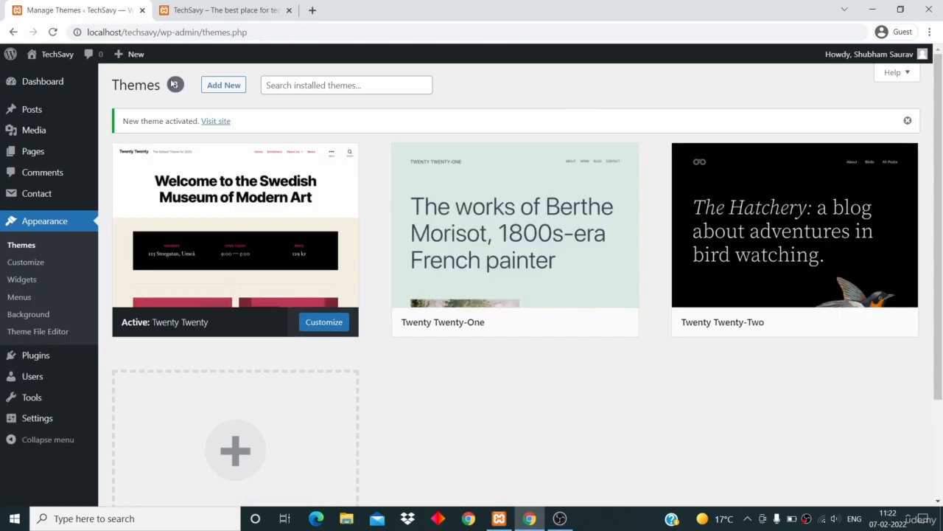
Reload the site tab and review the homepage with the new theme applied.
click(193, 10)
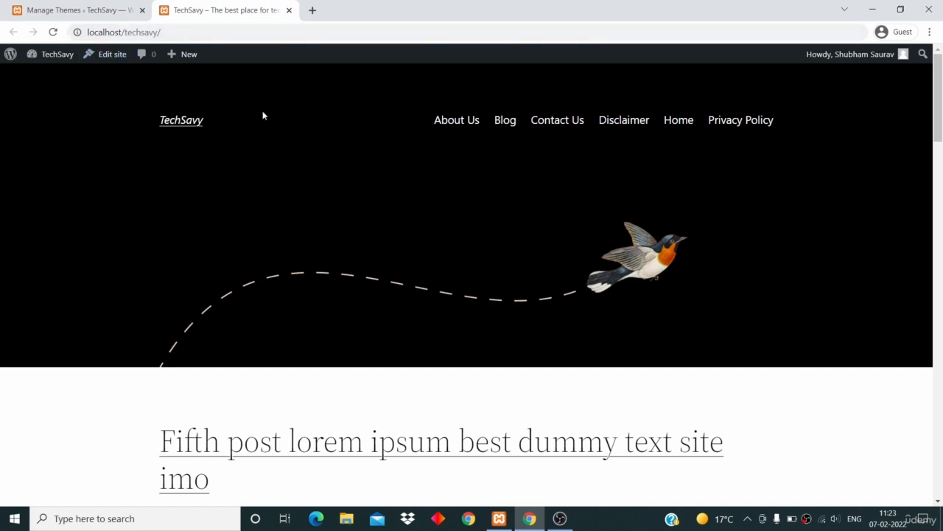
scroll(260, 161, down, 3)
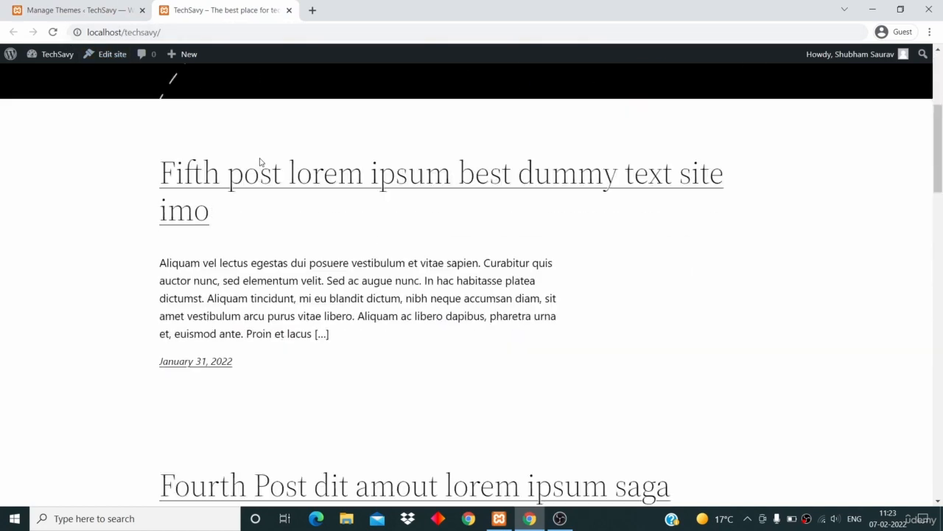
scroll(259, 158, up, 3)
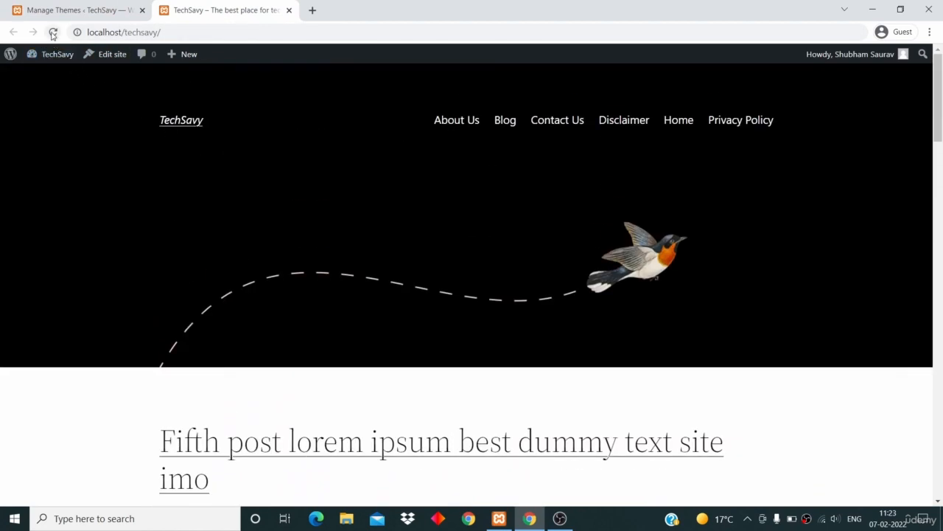
click(53, 33)
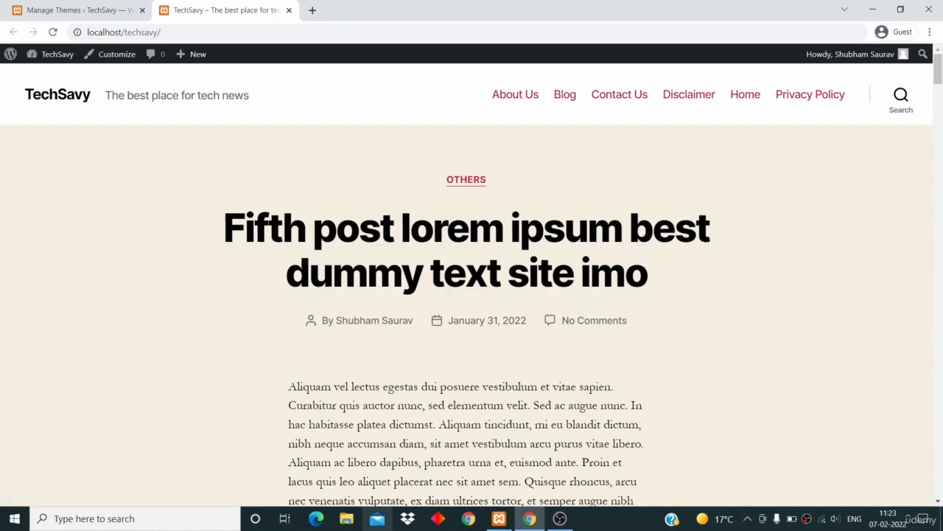
scroll(616, 392, down, 5)
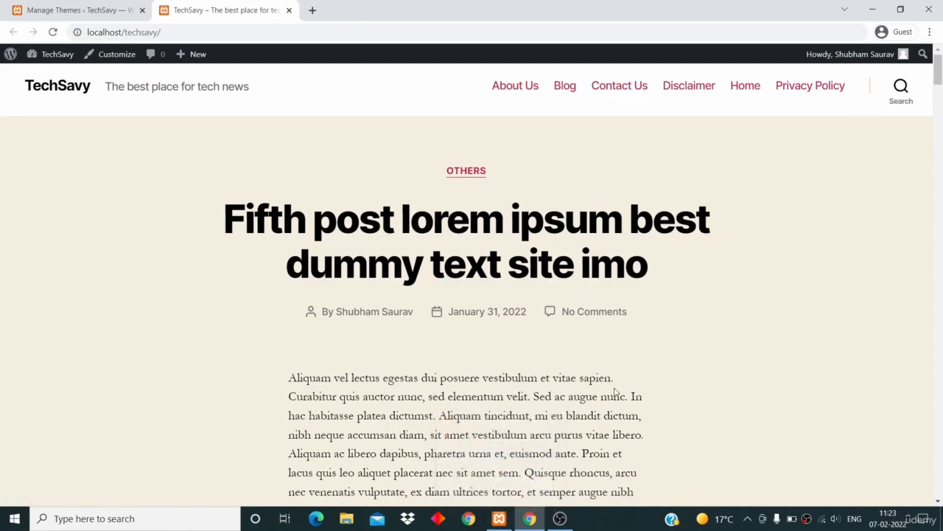
scroll(616, 392, down, 12)
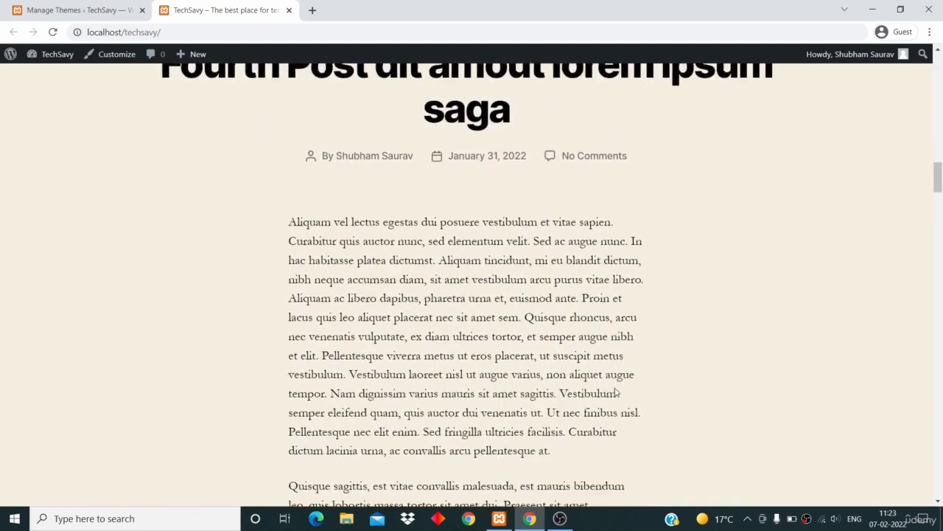
scroll(615, 392, up, 15)
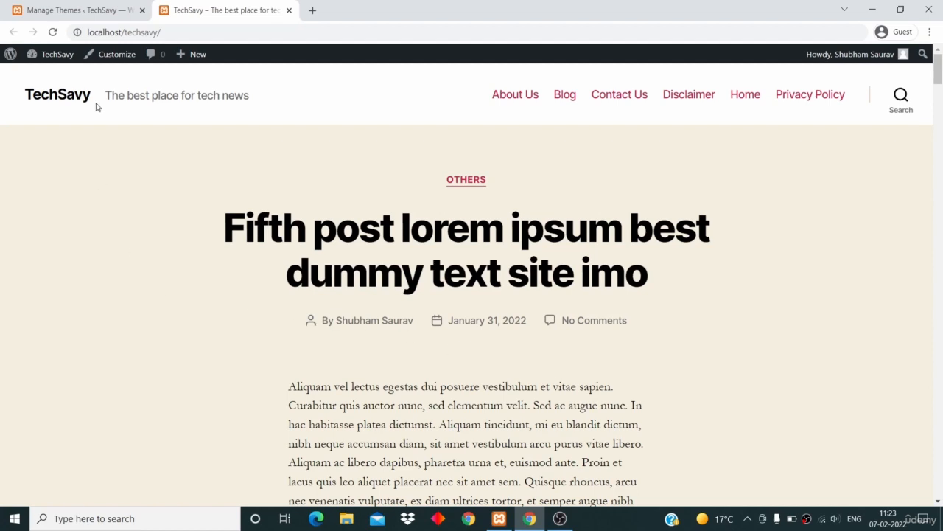
Open the Twenty Twenty-One theme's details and delete it, confirming the deletion.
click(53, 9)
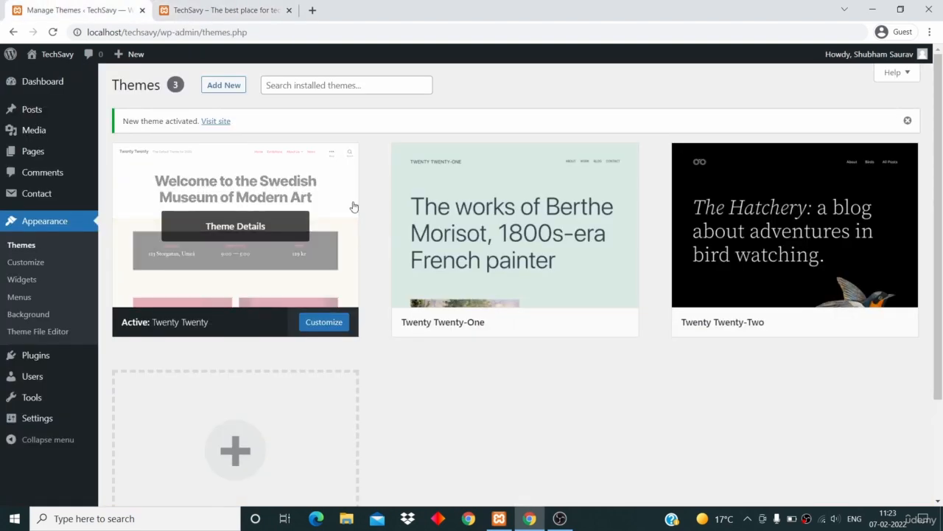
mouse_move(436, 243)
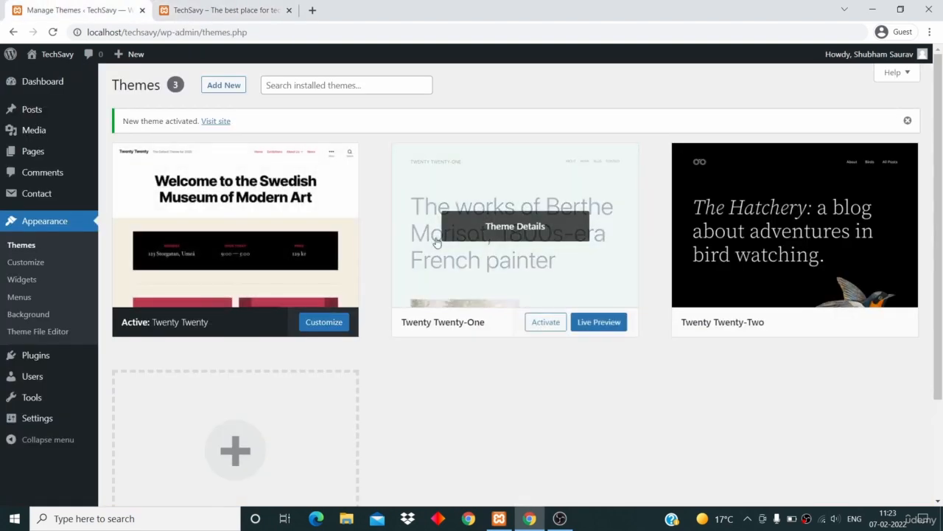
click(511, 228)
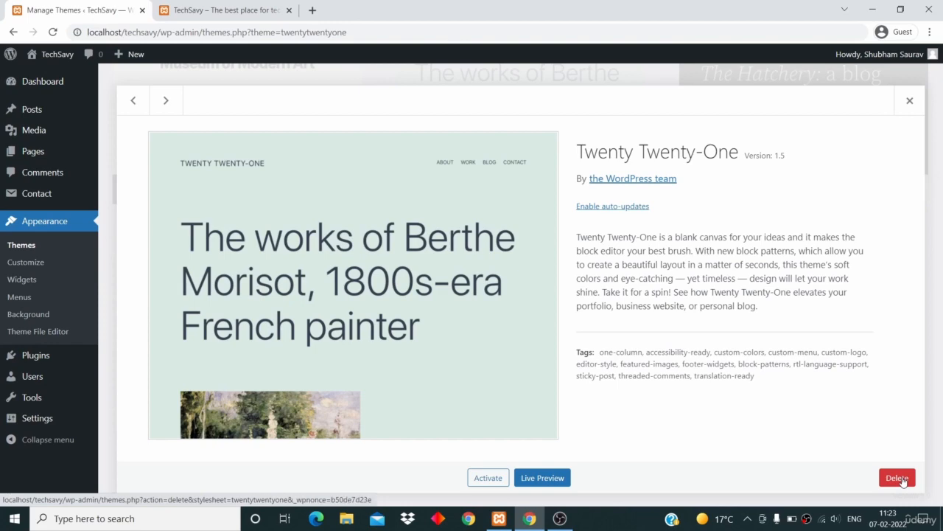
click(900, 478)
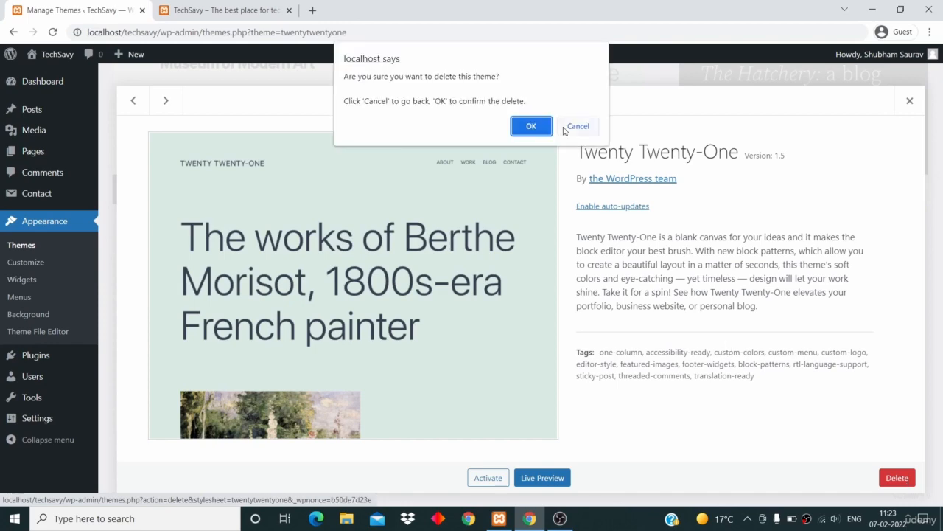
click(538, 126)
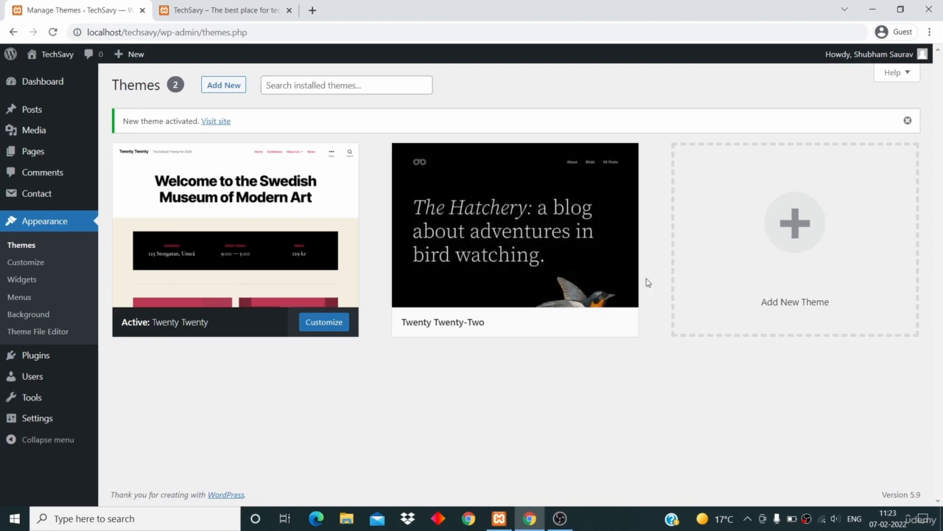
Open the Twenty Twenty-Two theme's details and delete it, confirming the deletion.
mouse_move(513, 234)
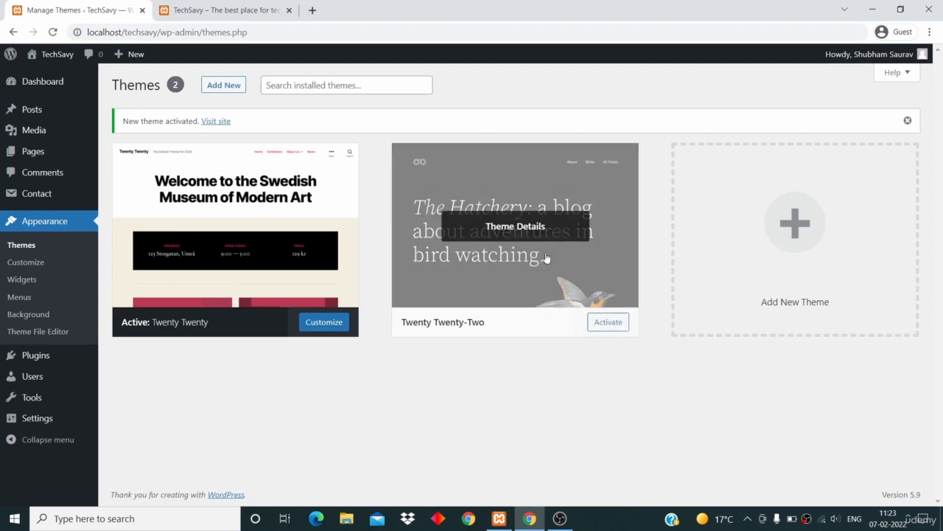
click(512, 230)
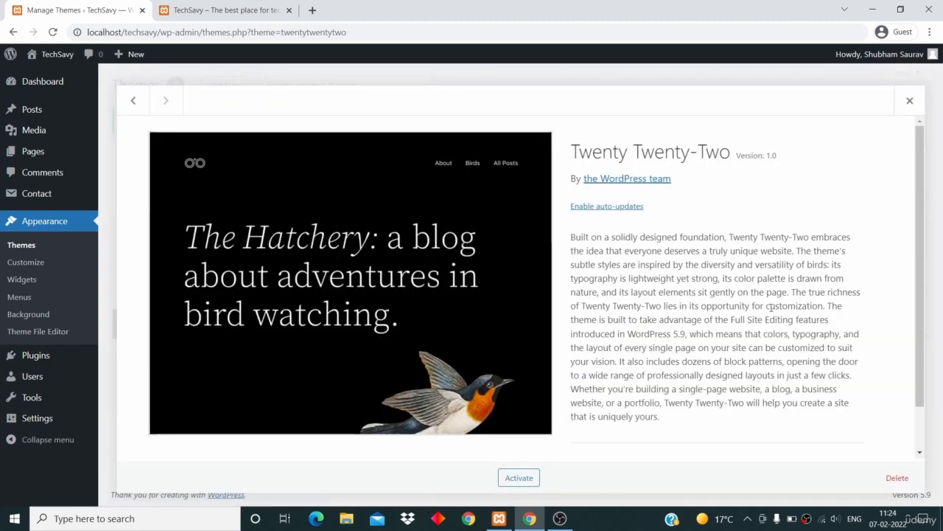
click(897, 478)
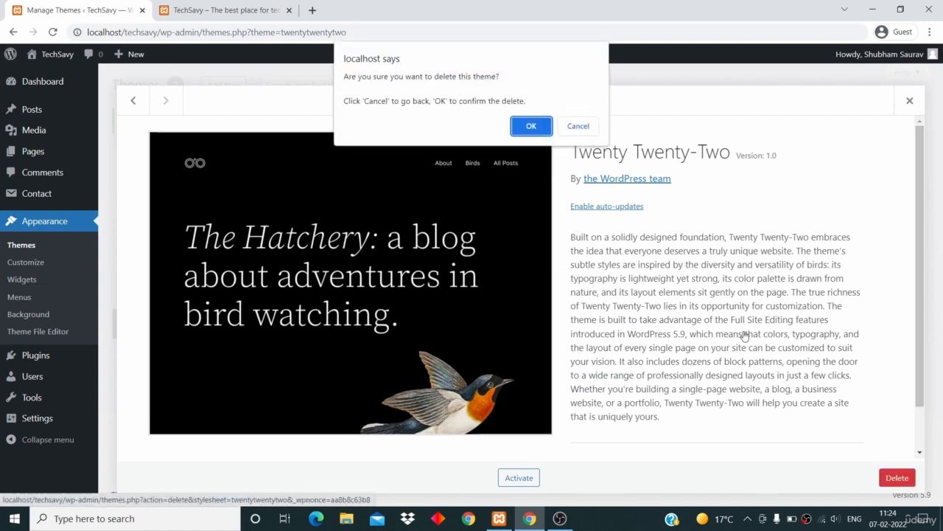
click(532, 127)
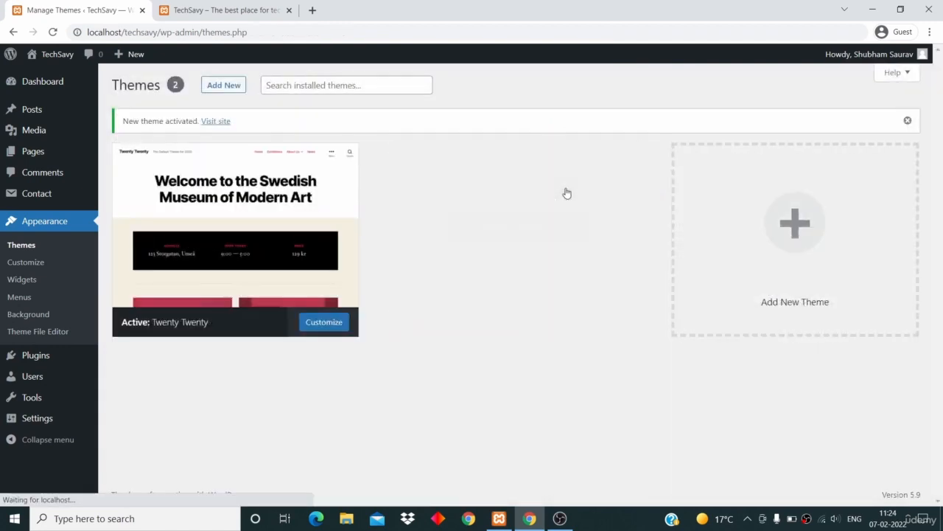
Open the Add Themes page and browse the popular themes.
scroll(567, 191, up, 1)
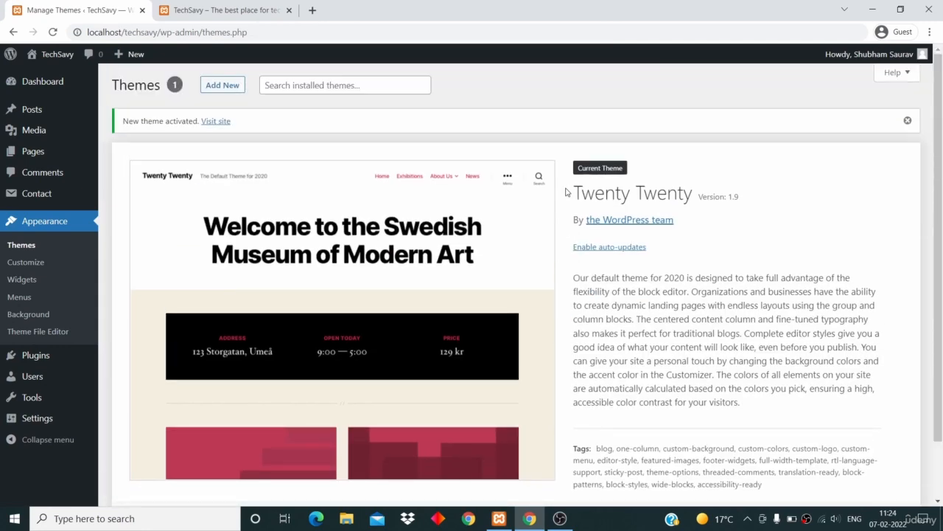
click(229, 87)
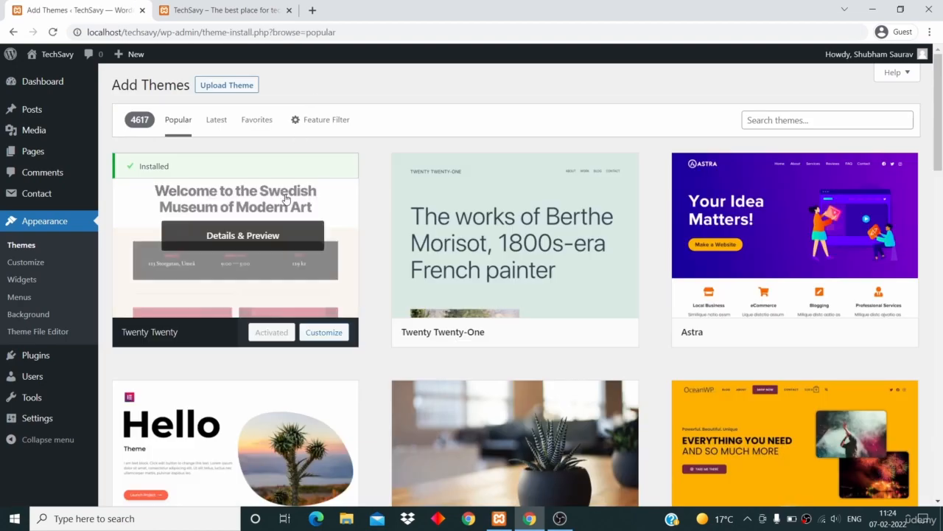
scroll(286, 199, down, 4)
scroll(286, 199, down, 9)
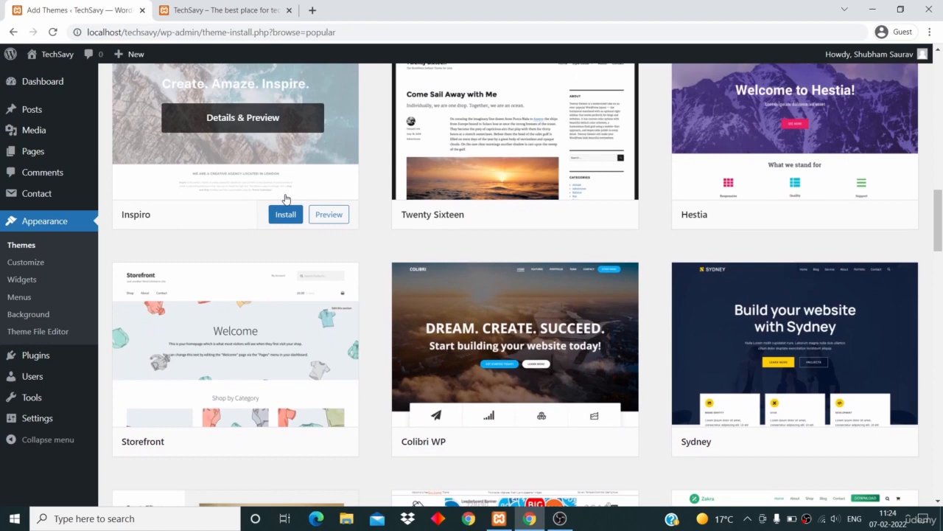
scroll(286, 199, up, 2)
scroll(286, 200, up, 4)
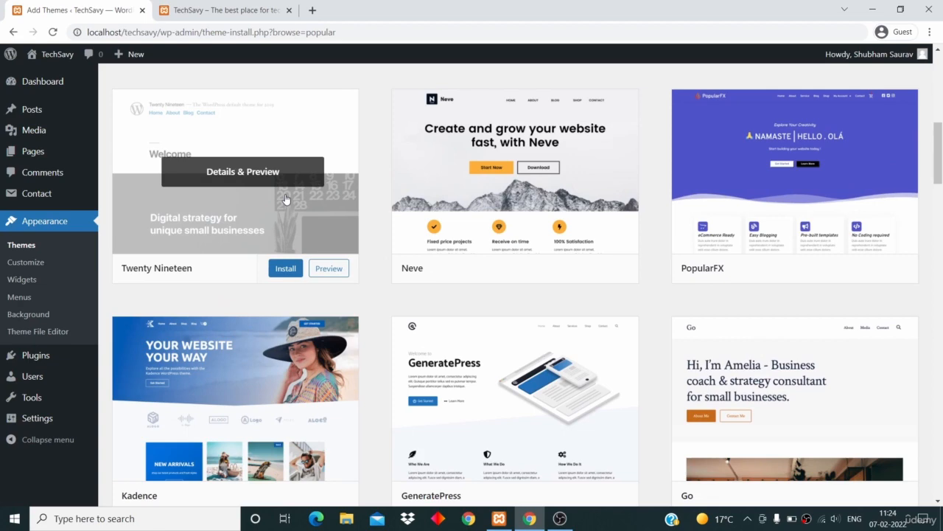
scroll(286, 199, up, 6)
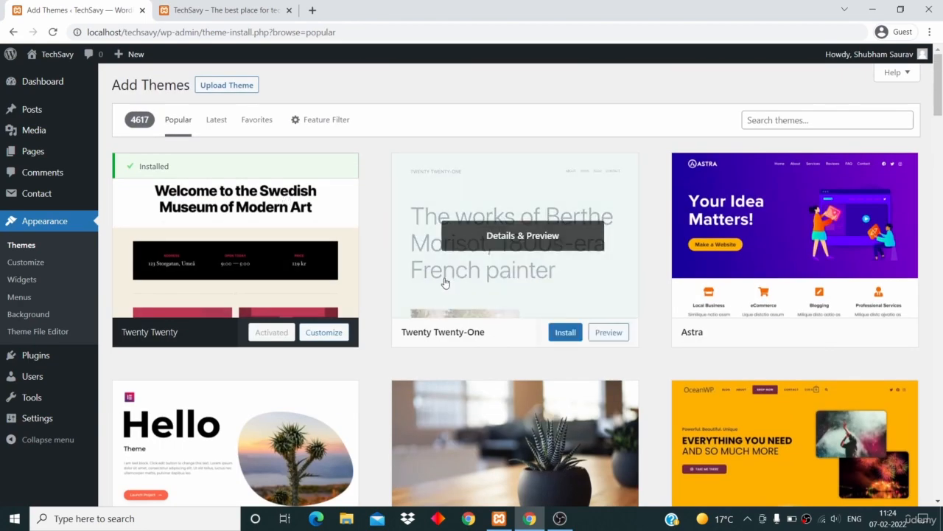
Filter the theme directory by the Blog subject and apply the filter.
click(324, 126)
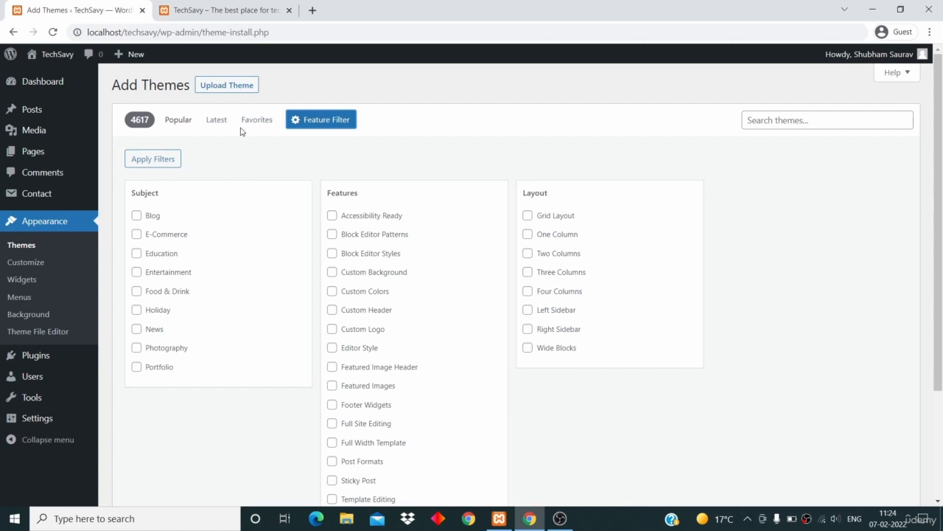
click(136, 217)
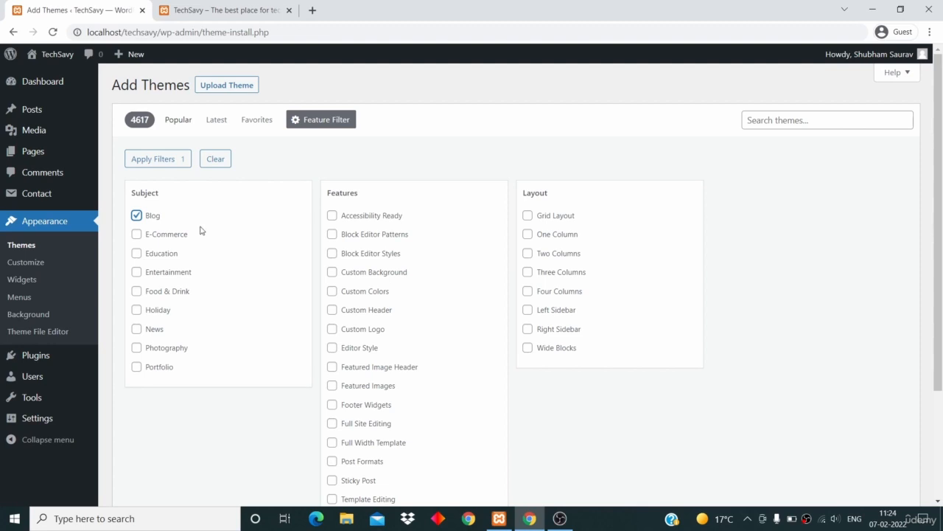
click(158, 161)
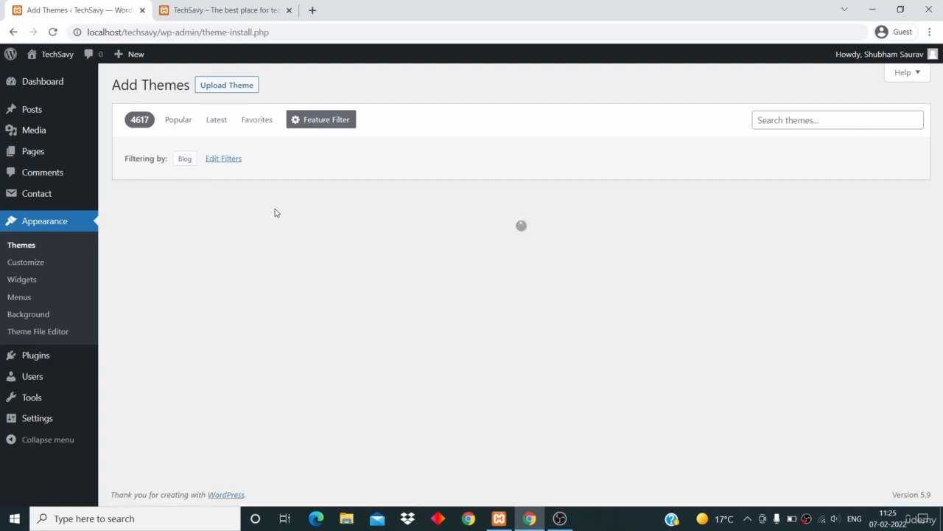
Browse the Blog-filtered theme results.
scroll(275, 213, down, 1)
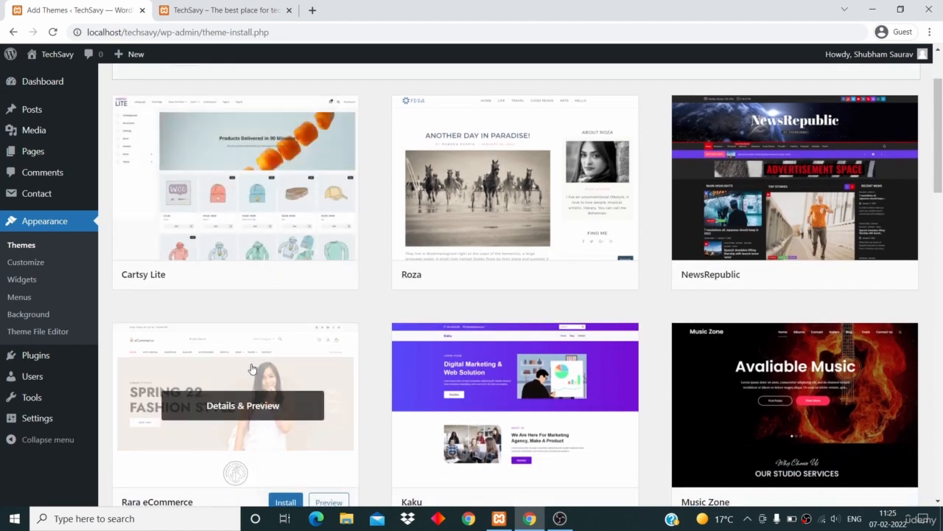
scroll(251, 369, down, 1)
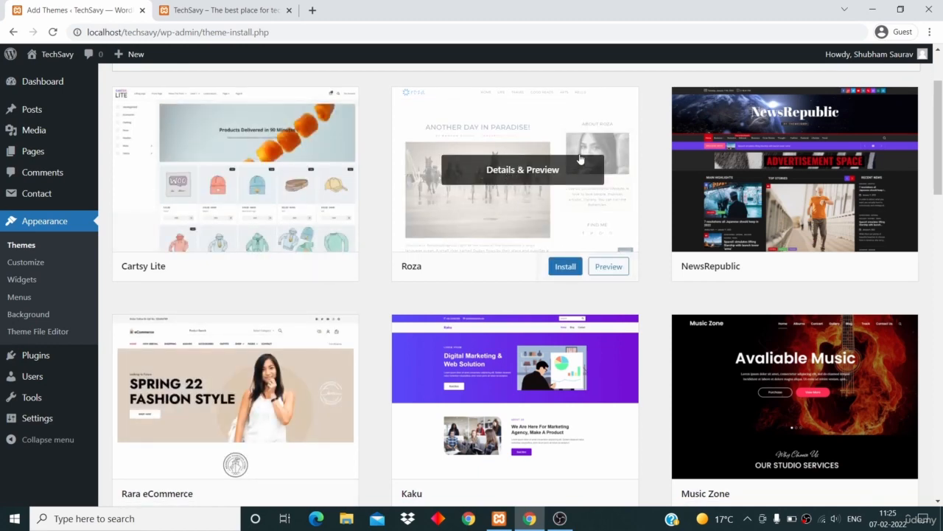
scroll(770, 205, down, 3)
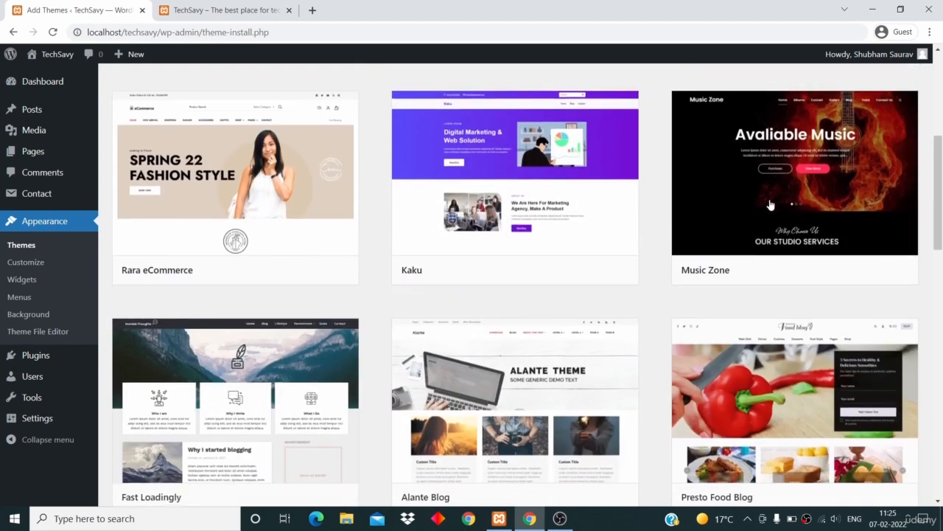
scroll(770, 205, down, 2)
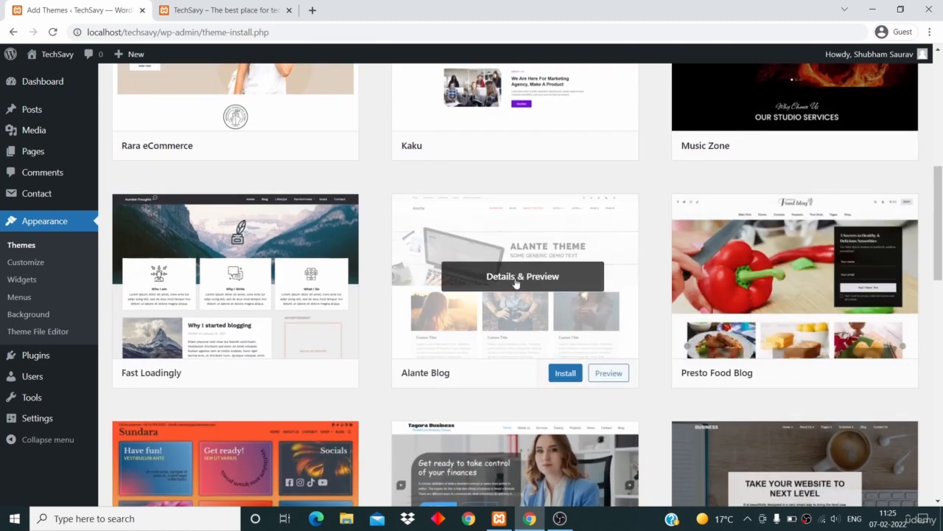
scroll(516, 289, down, 1)
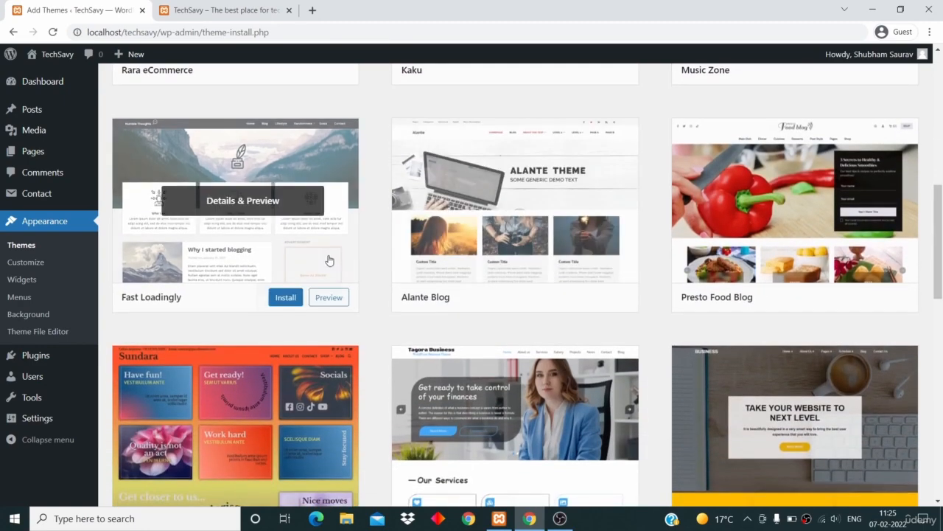
Scroll through the Blog theme results and install the BestBlogger theme.
scroll(704, 354, down, 5)
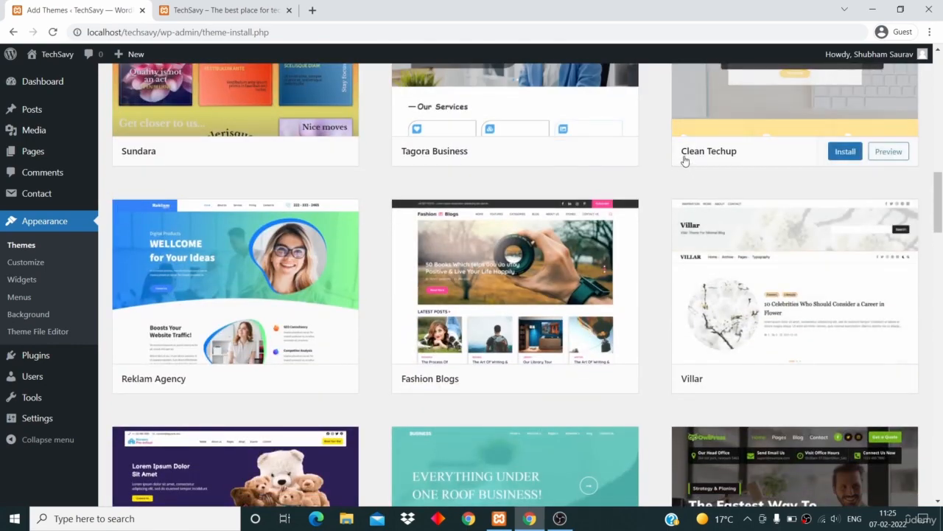
scroll(678, 159, down, 5)
scroll(674, 159, down, 10)
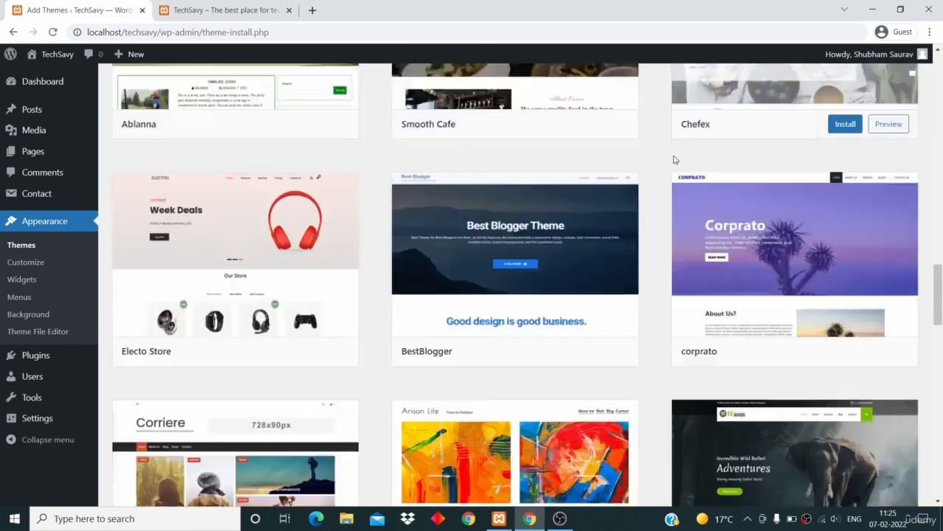
scroll(673, 160, down, 1)
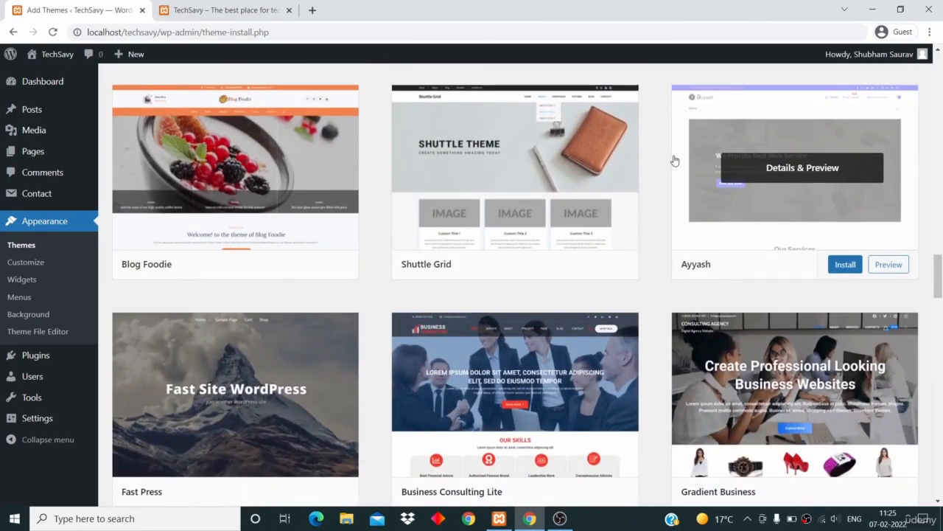
scroll(516, 376, down, 3)
scroll(510, 359, down, 2)
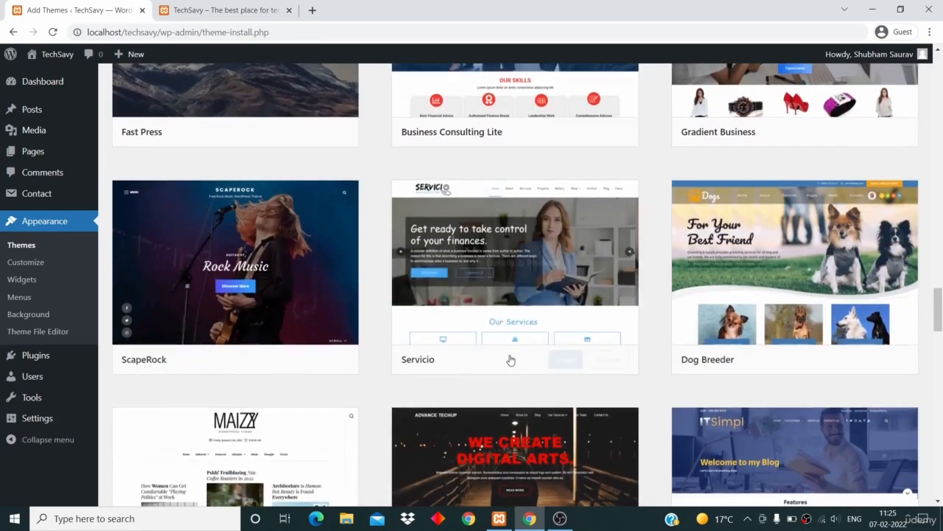
scroll(510, 359, up, 5)
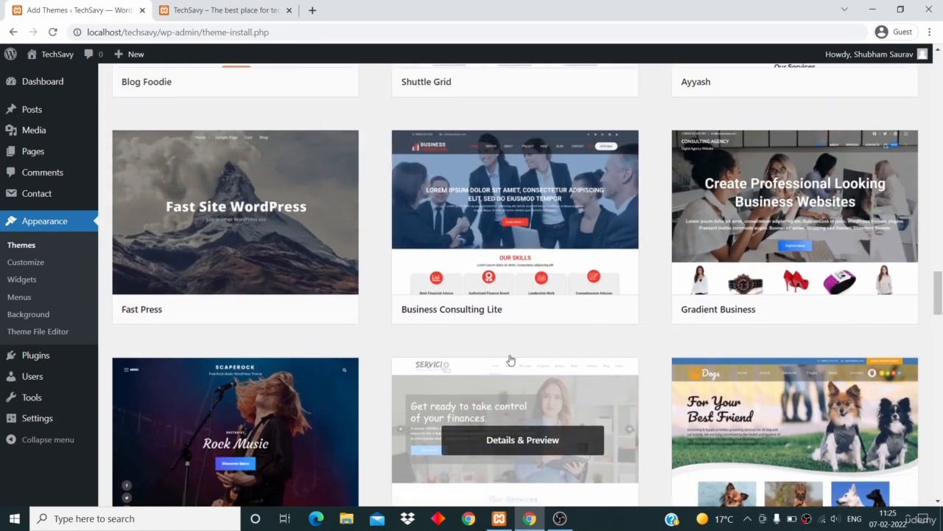
scroll(510, 359, up, 4)
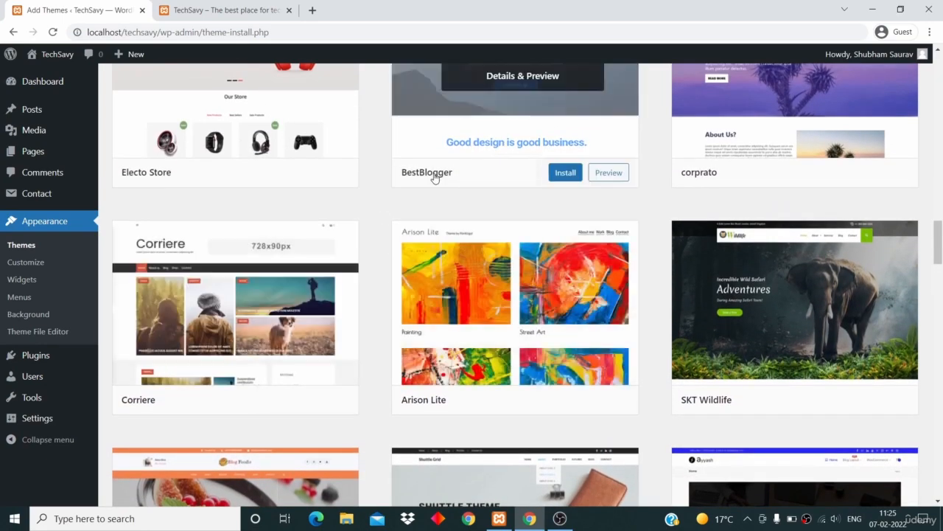
scroll(434, 177, up, 2)
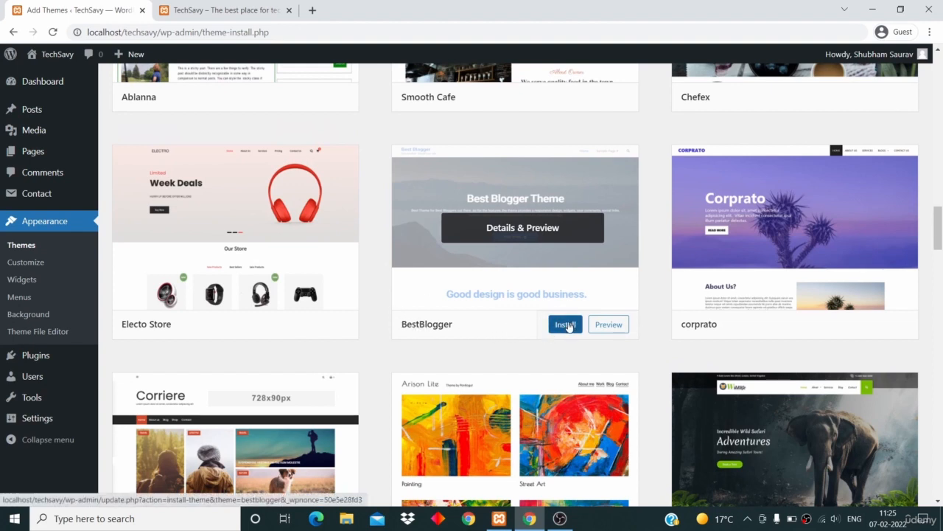
click(568, 324)
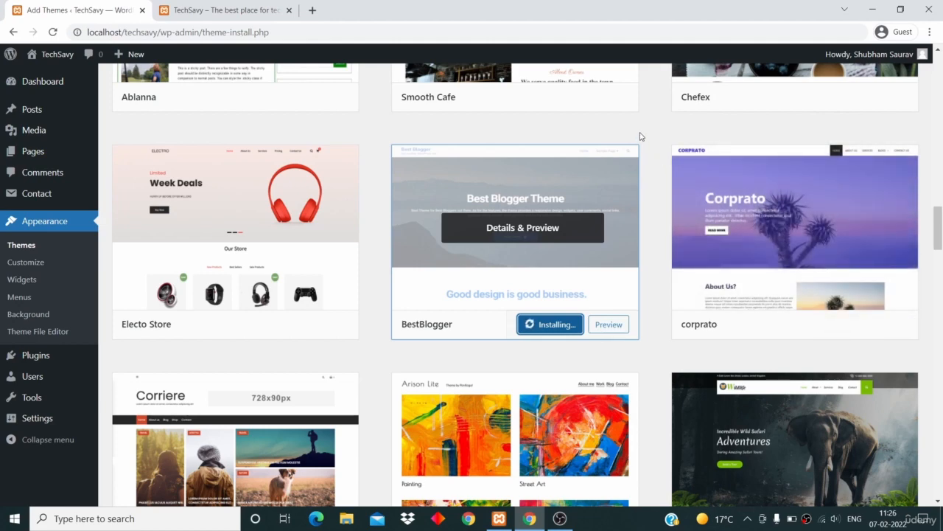
Activate the newly installed BestBlogger theme.
scroll(641, 136, down, 1)
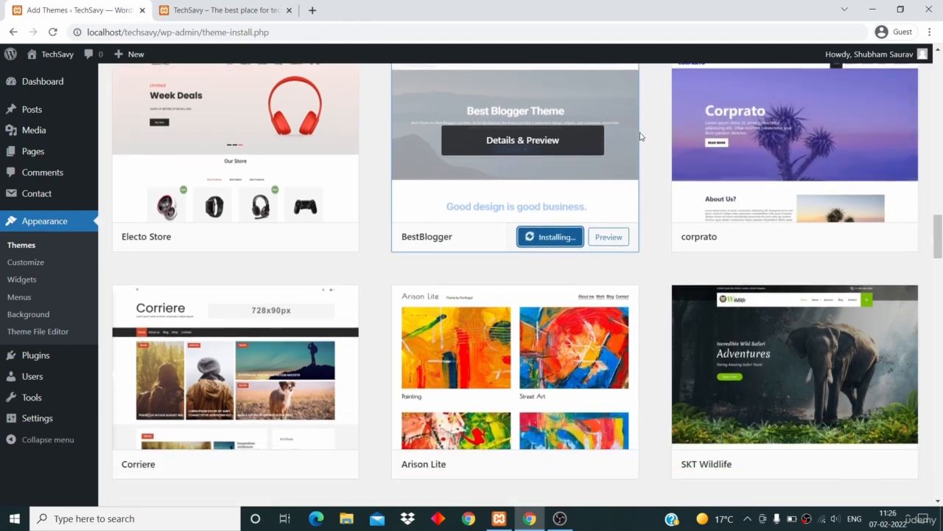
scroll(654, 135, up, 1)
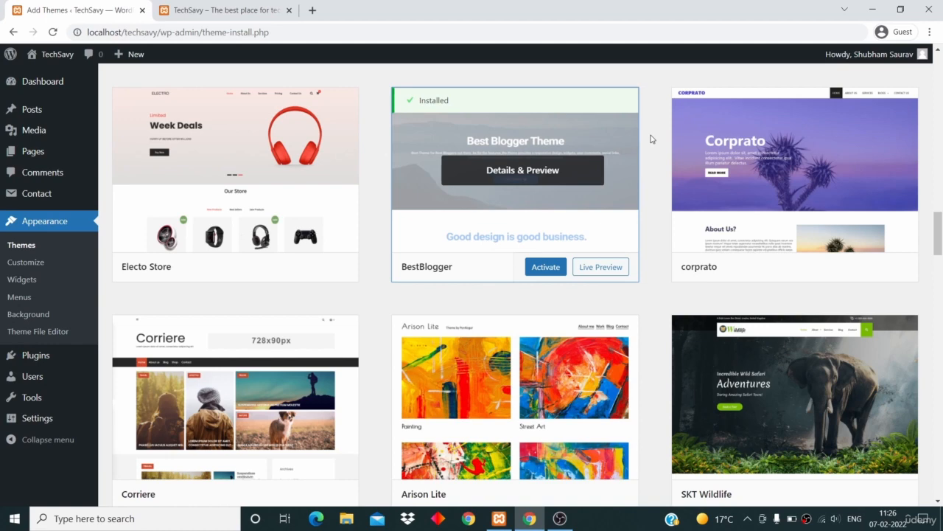
click(545, 269)
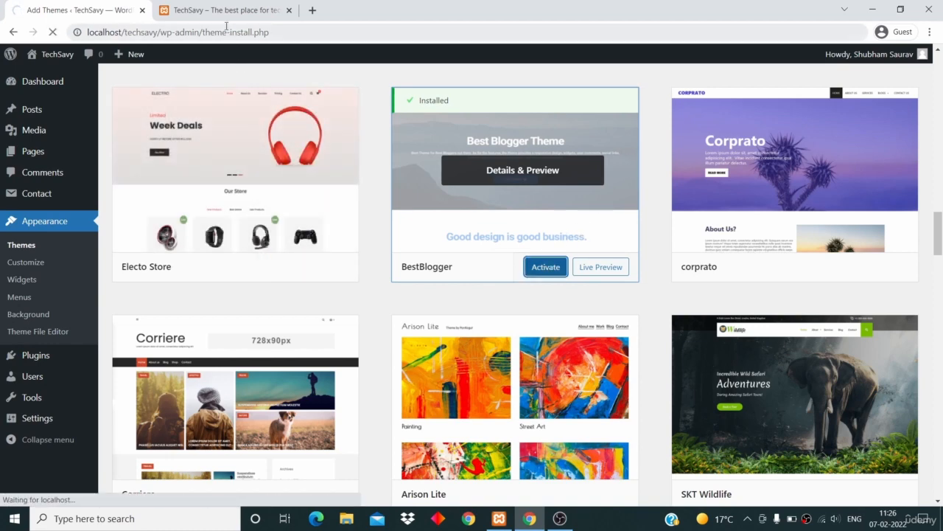
scroll(376, 284, up, 1)
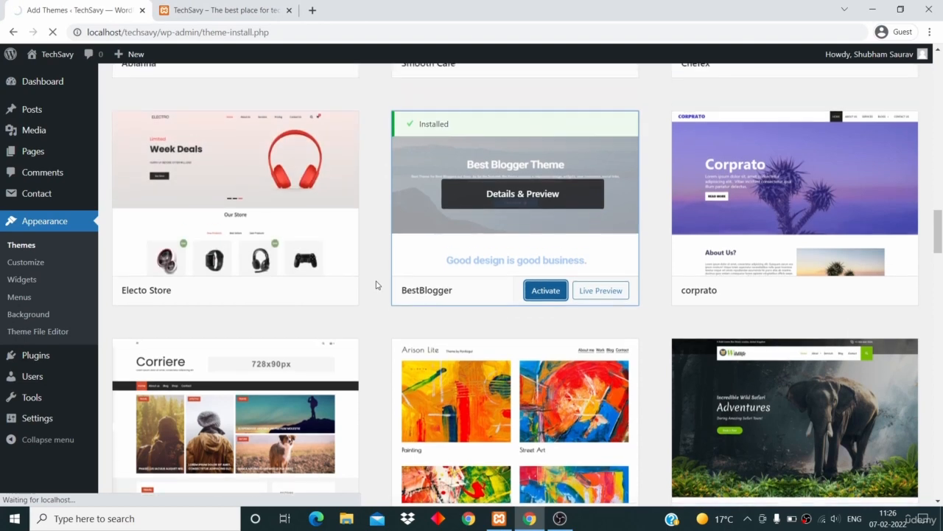
scroll(376, 285, up, 1)
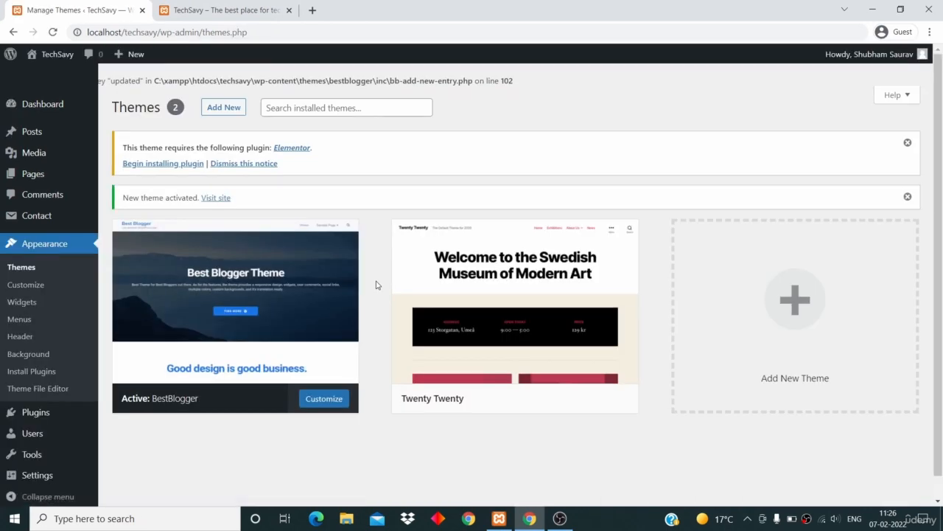
Open the Twenty Twenty theme's details and delete it, confirming the deletion.
mouse_move(459, 330)
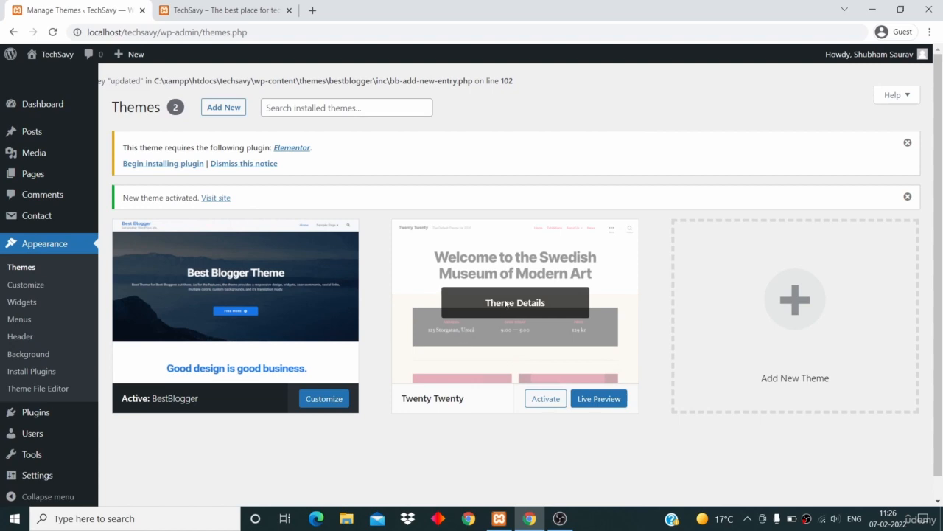
click(505, 303)
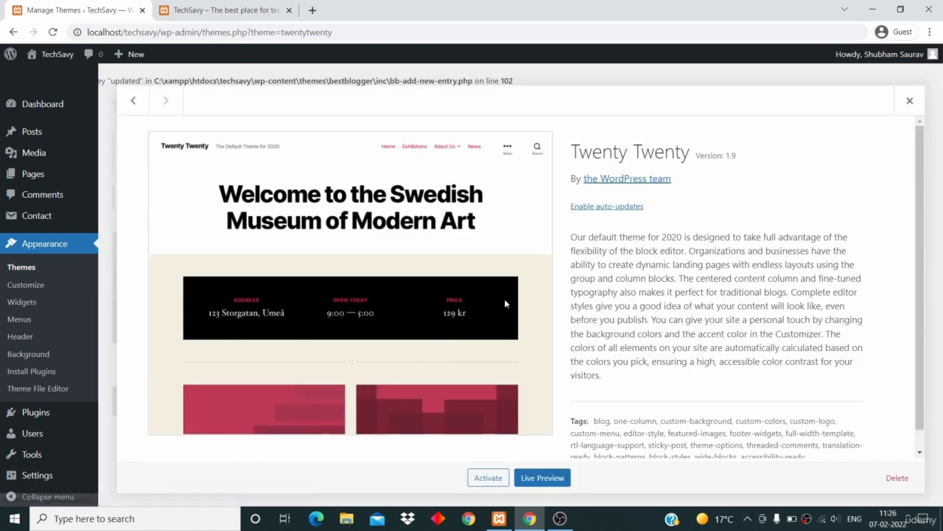
click(897, 478)
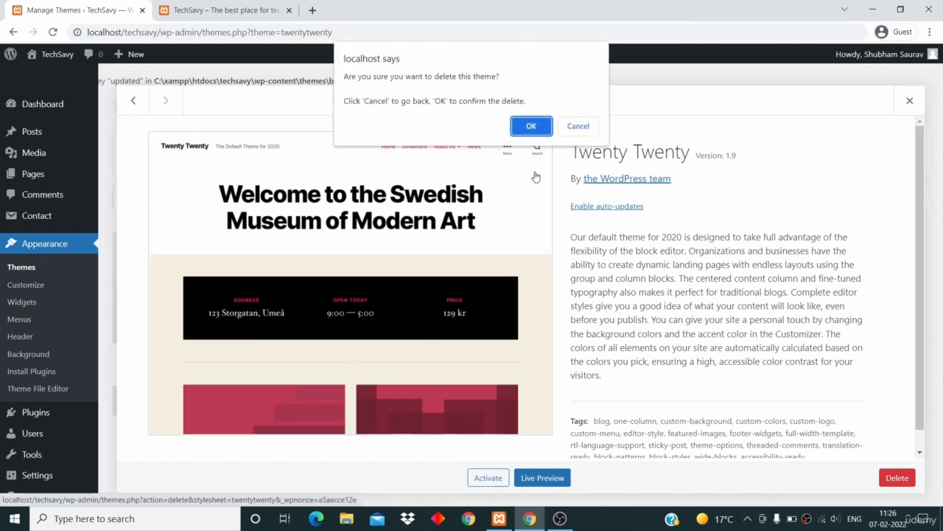
click(544, 126)
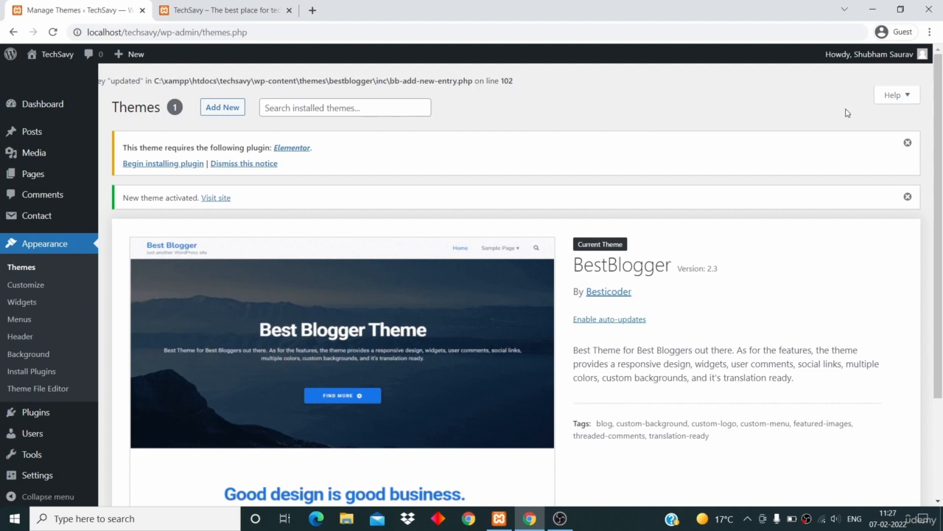
Dismiss the notice asking to install the Elementor plugin.
click(908, 143)
scroll(812, 246, down, 2)
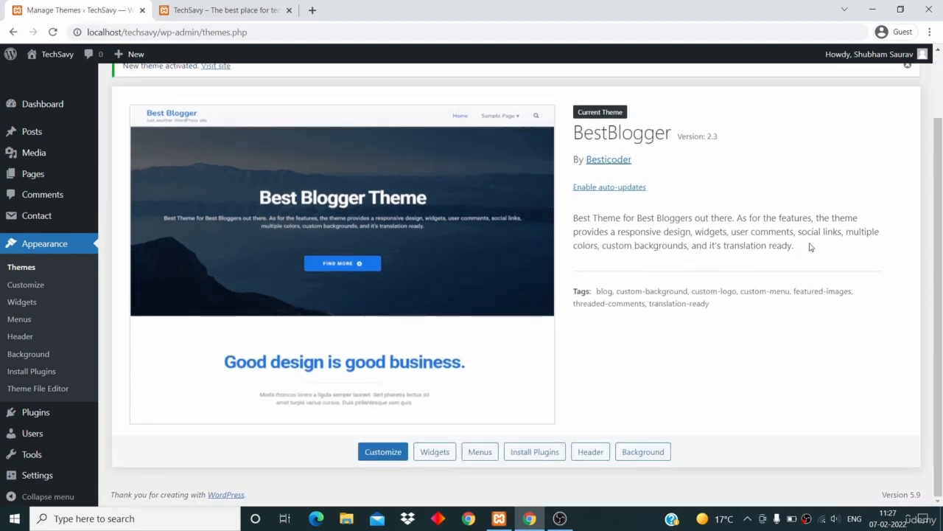
scroll(811, 247, up, 1)
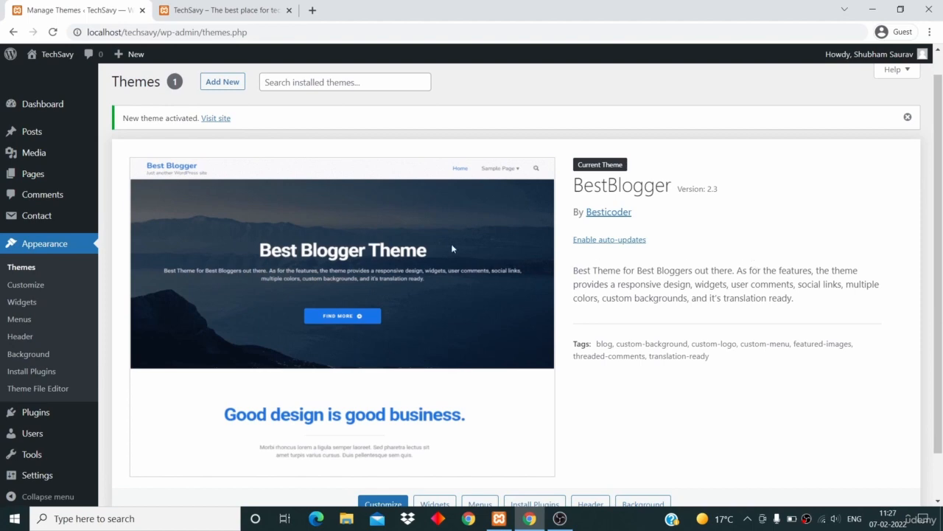
Switch to the TechSavy site tab, reload it, and scroll through the homepage in the new theme.
click(221, 10)
click(53, 32)
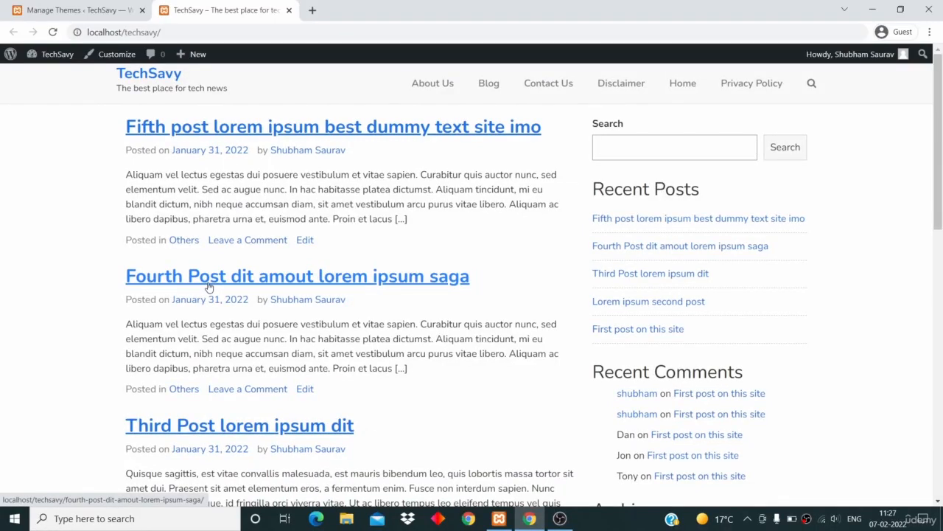
scroll(209, 286, down, 15)
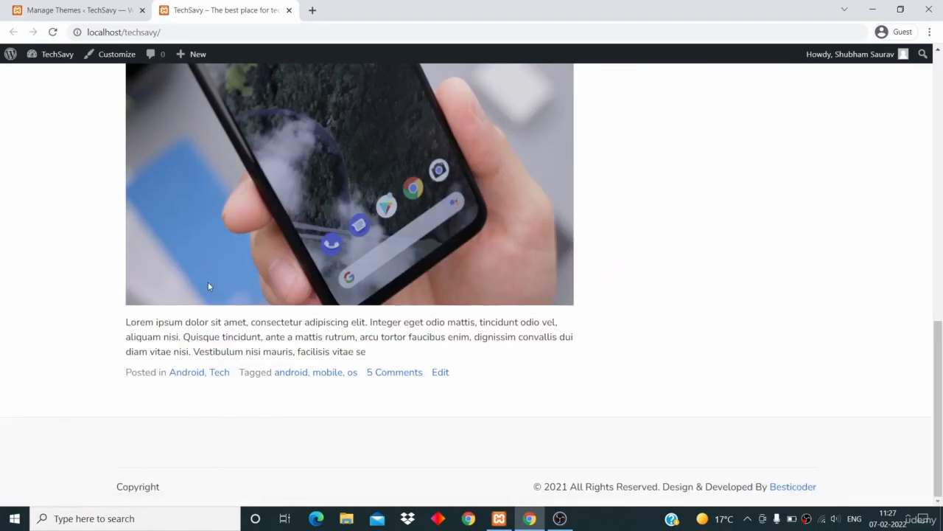
scroll(208, 286, up, 15)
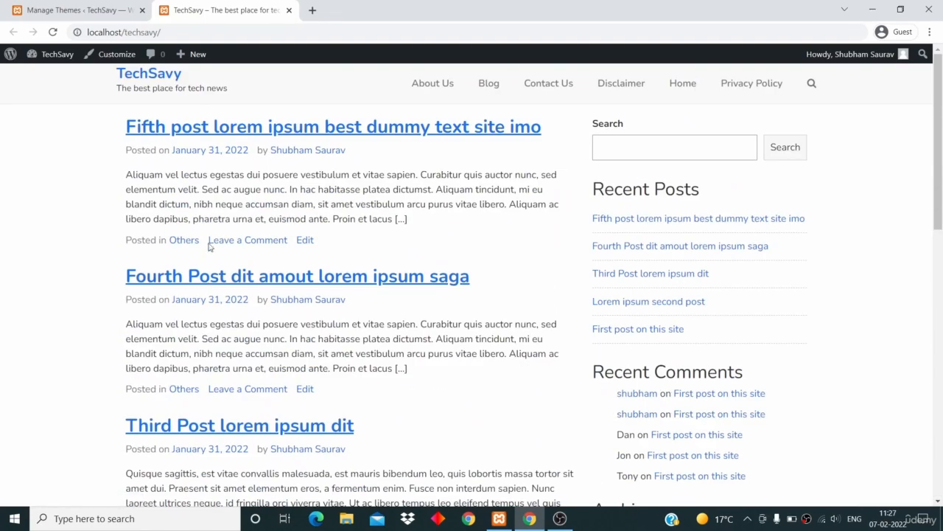
scroll(290, 339, down, 15)
scroll(263, 295, up, 8)
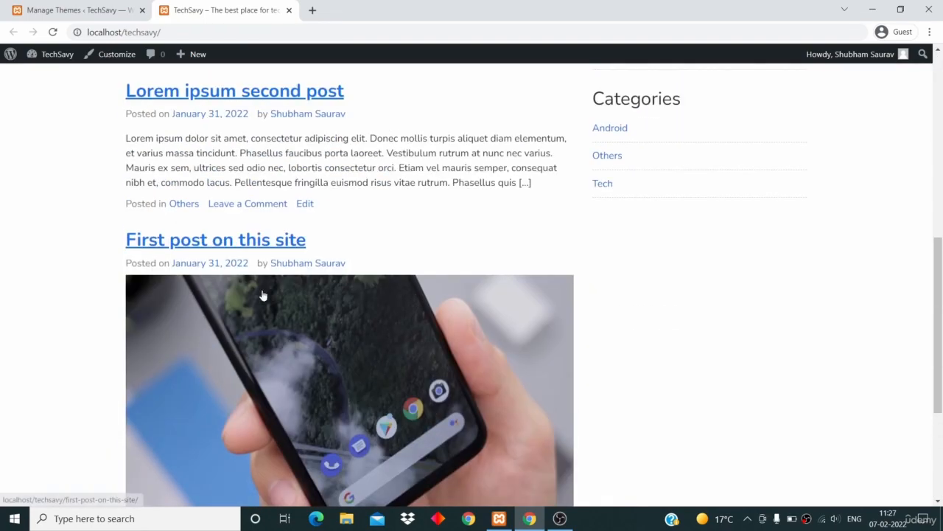
Open the post 'First post on this site' and scroll through its content and comments.
click(236, 242)
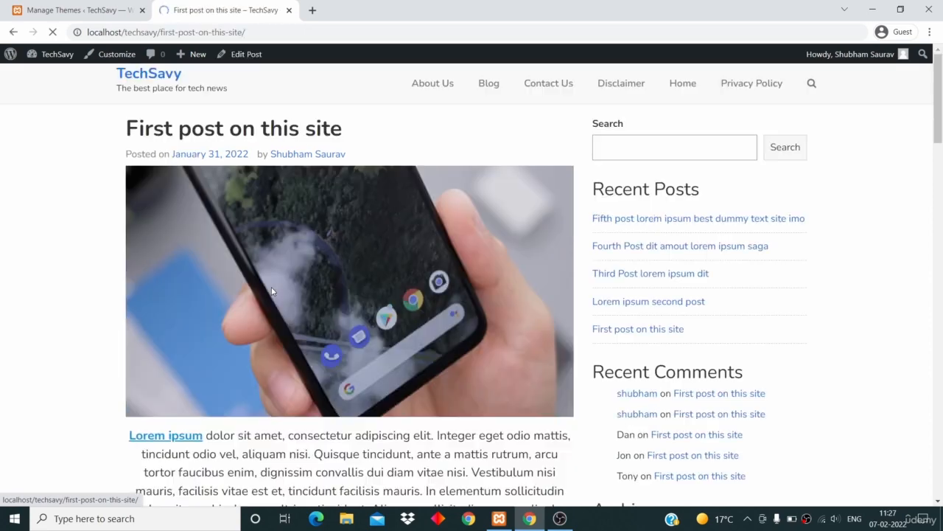
scroll(395, 331, down, 20)
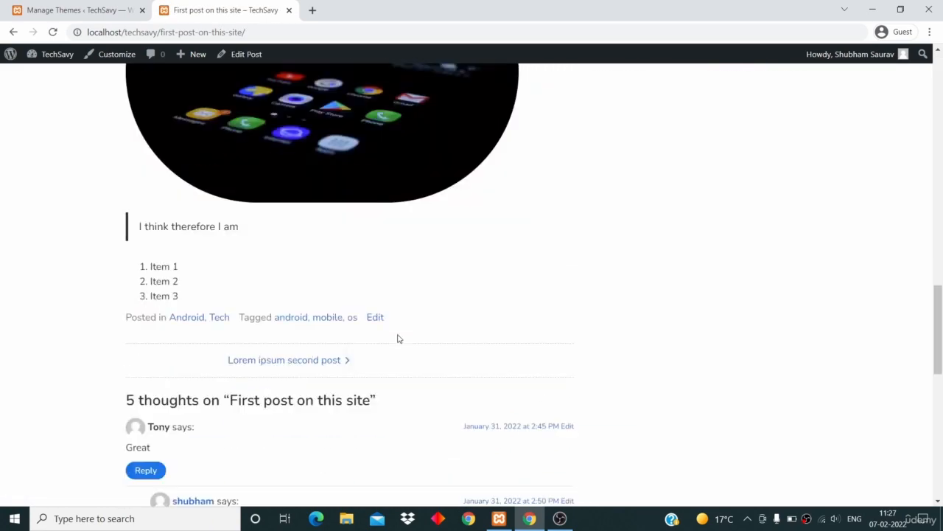
scroll(398, 331, down, 2)
scroll(398, 331, up, 3)
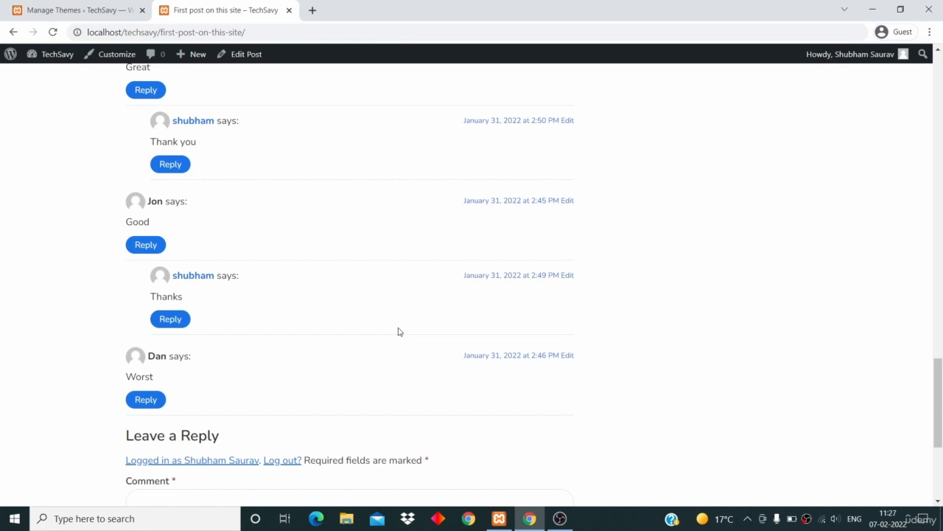
scroll(398, 332, up, 15)
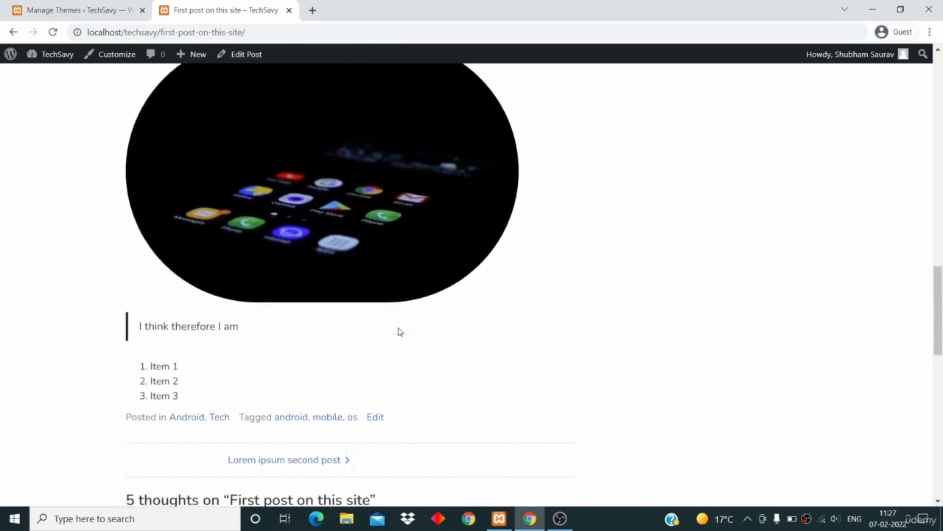